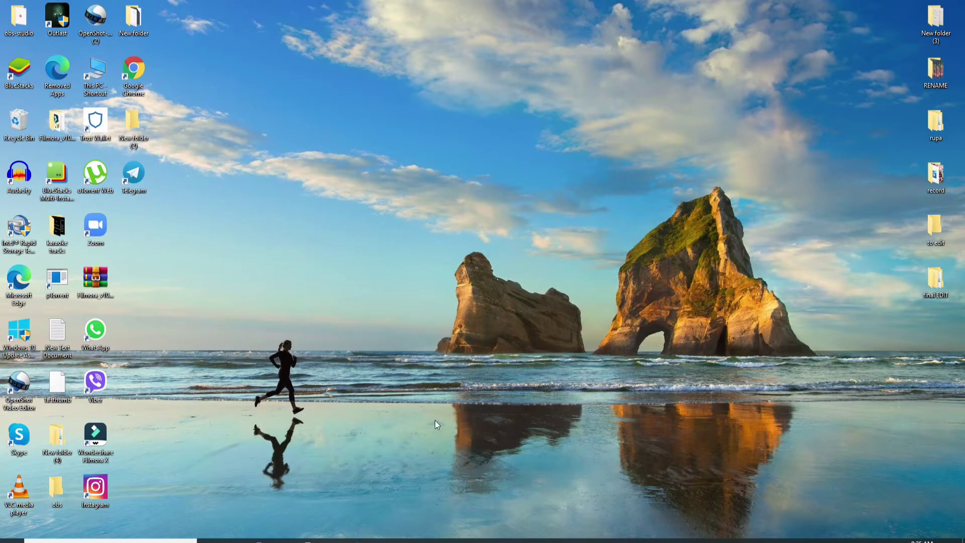
Bring Chrome forward and go to mail.aol.com to reach the AOL sign-in page.
click(408, 540)
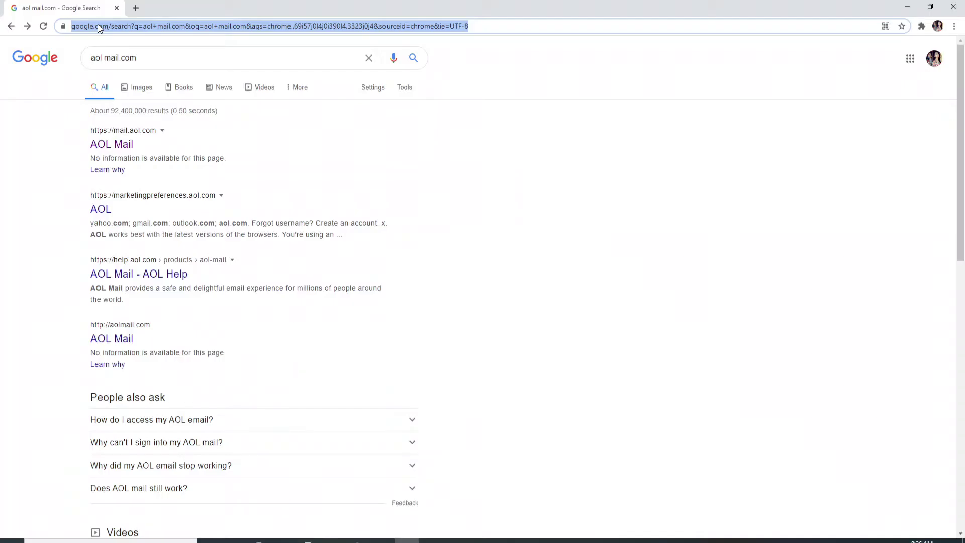
text(mai)
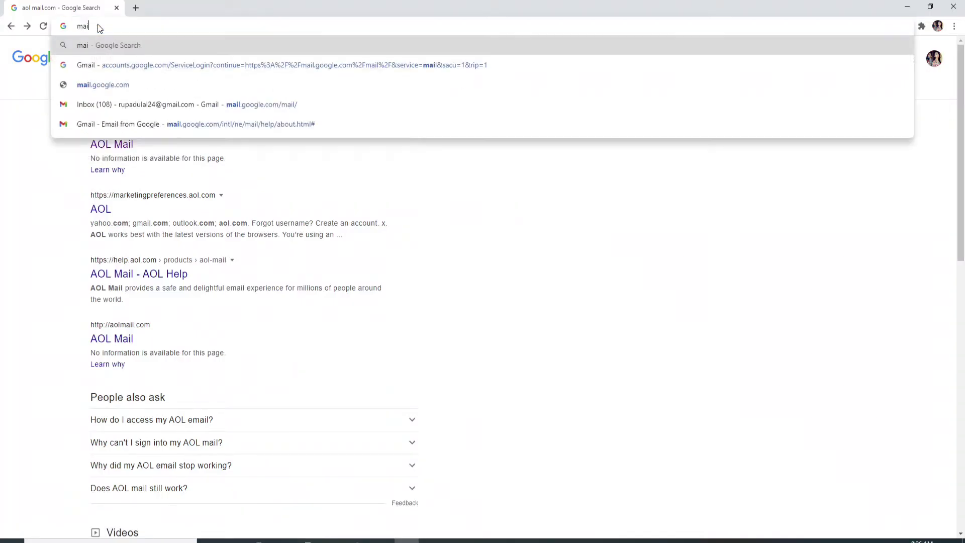
text(l.aol.co)
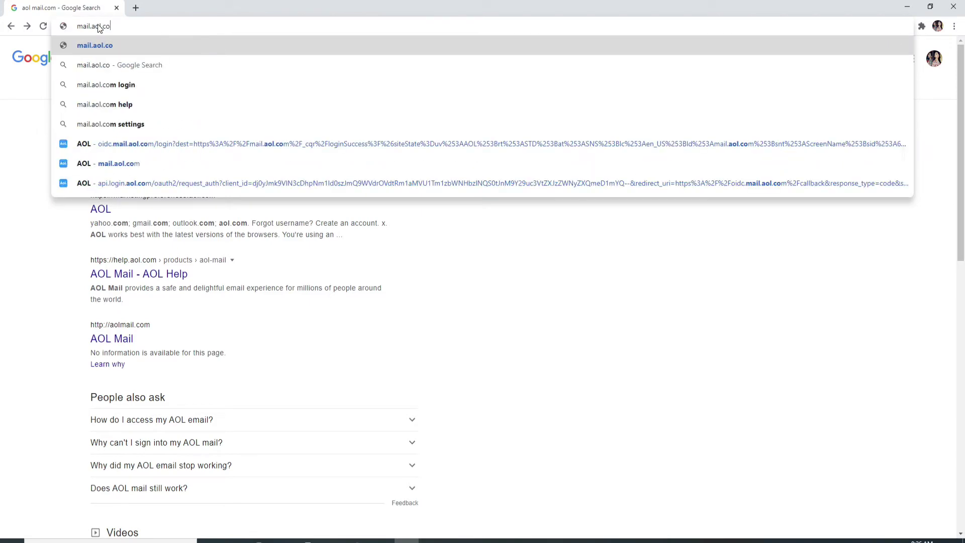
text(m)
key(Return)
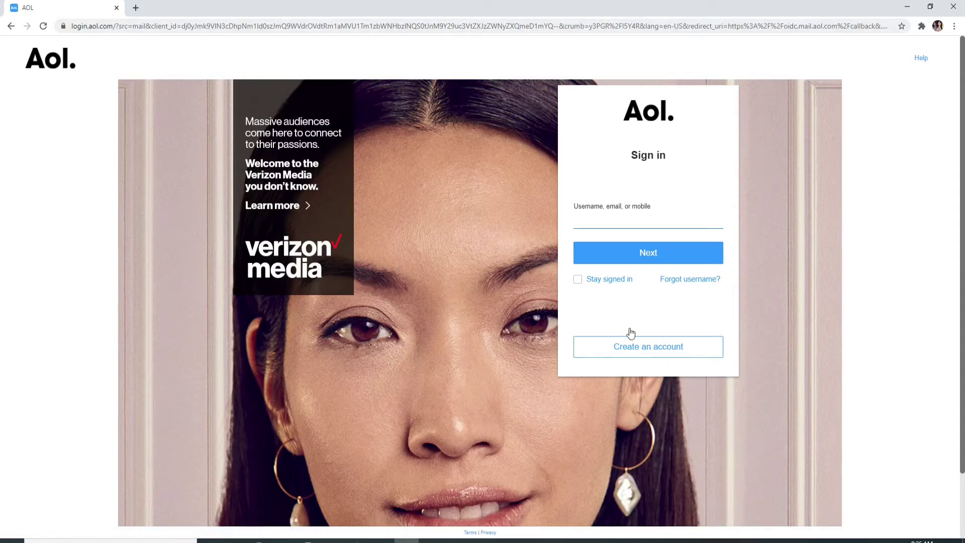
Fill the AOL username from the saved autofill suggestion and submit it.
click(617, 219)
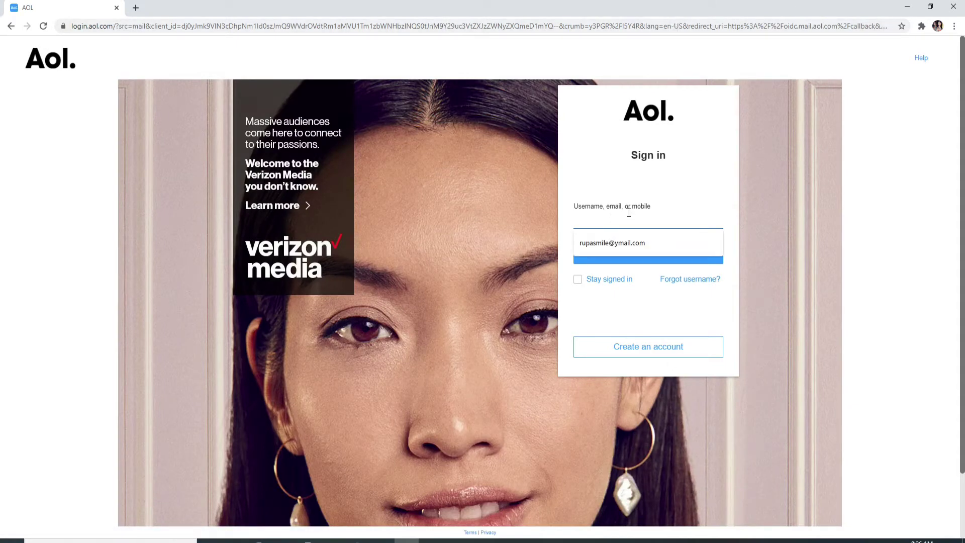
click(643, 243)
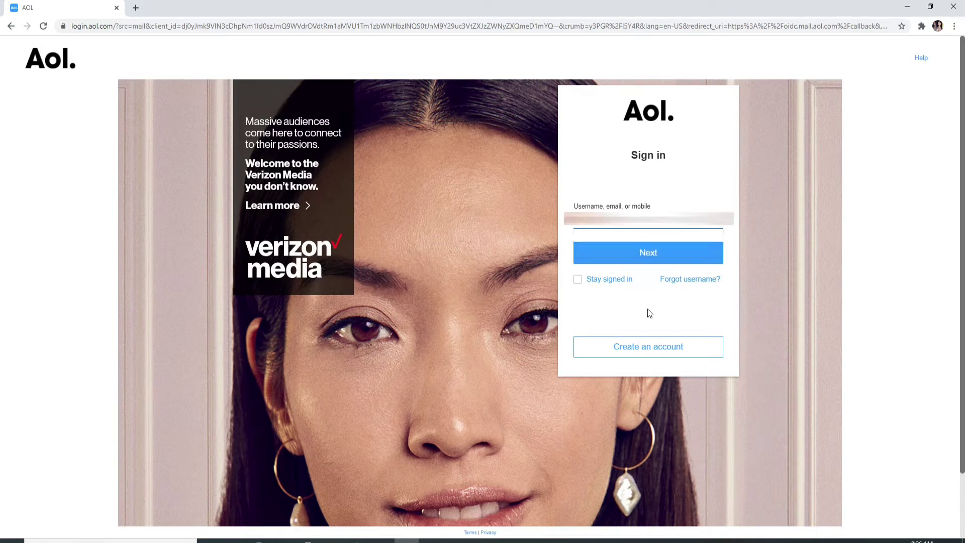
click(643, 256)
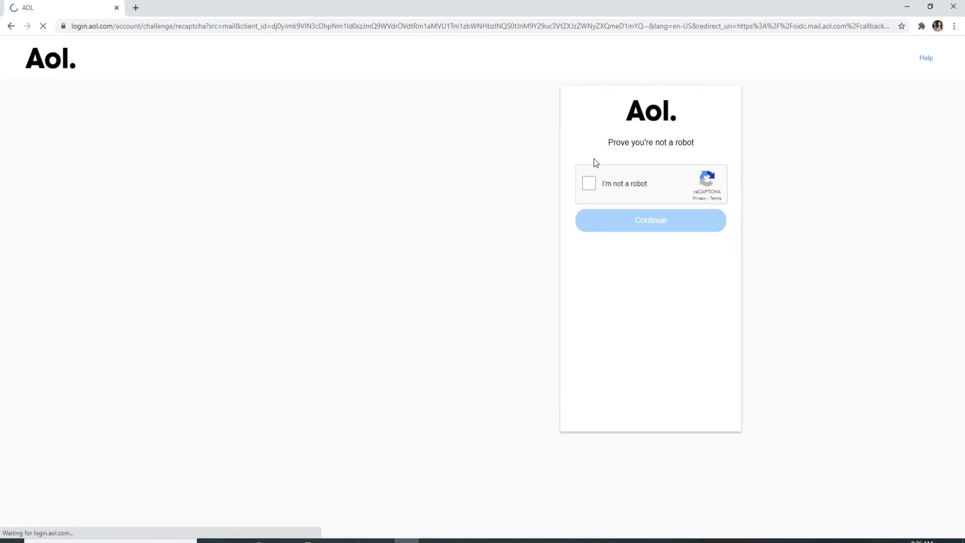
Tick the 'I'm not a robot' reCAPTCHA and continue to phone verification.
click(589, 184)
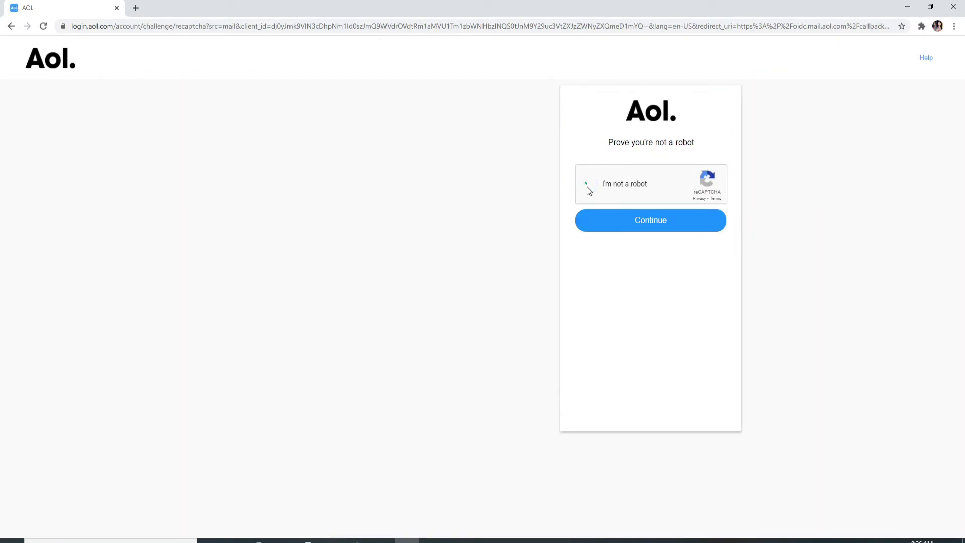
click(666, 224)
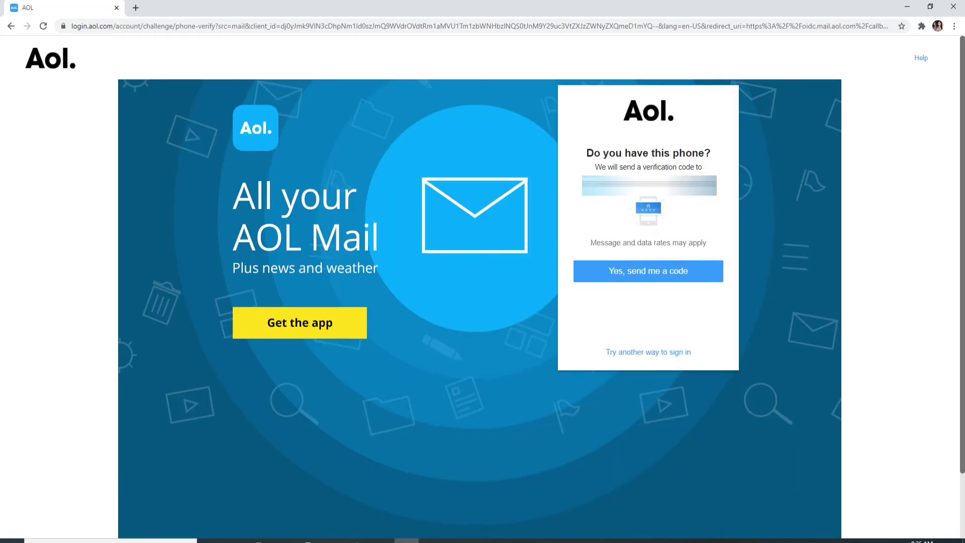
Have a code sent to the phone, enter the 8-character code and verify.
click(644, 270)
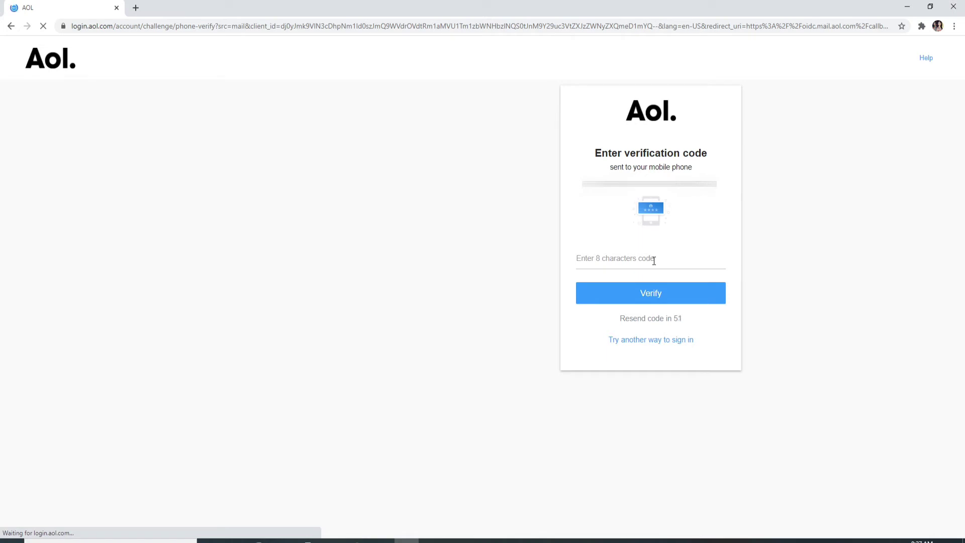
click(659, 254)
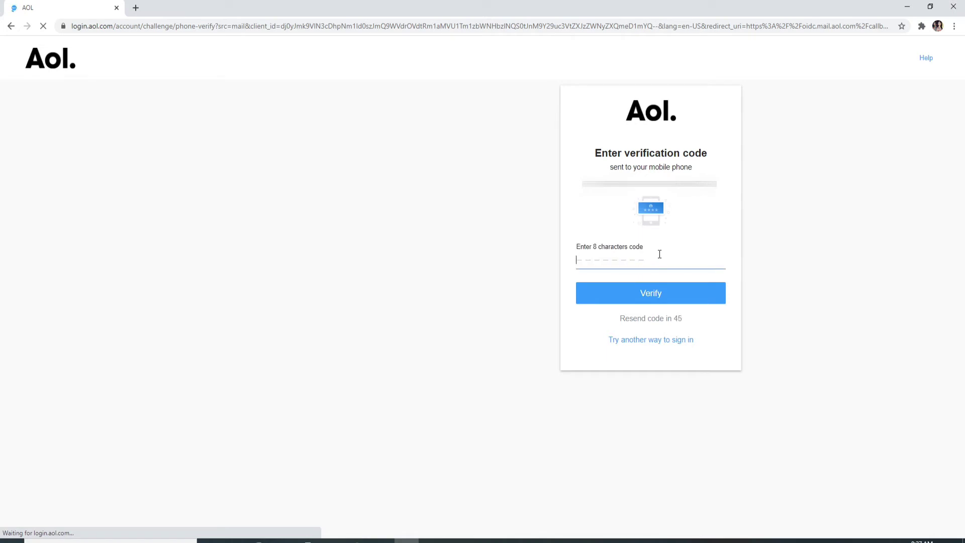
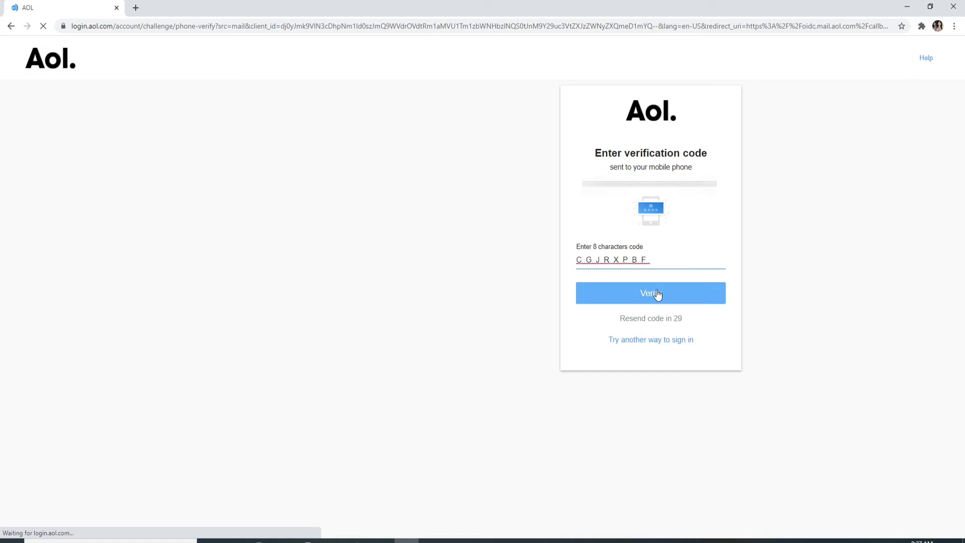
click(657, 293)
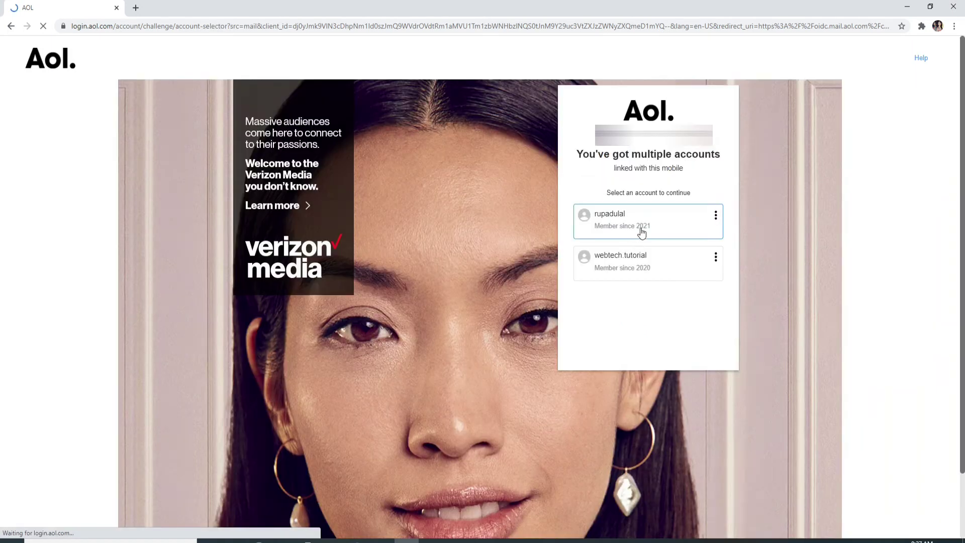
Sign in with the first linked account and open 'Today on AOL' in a new tab.
click(631, 226)
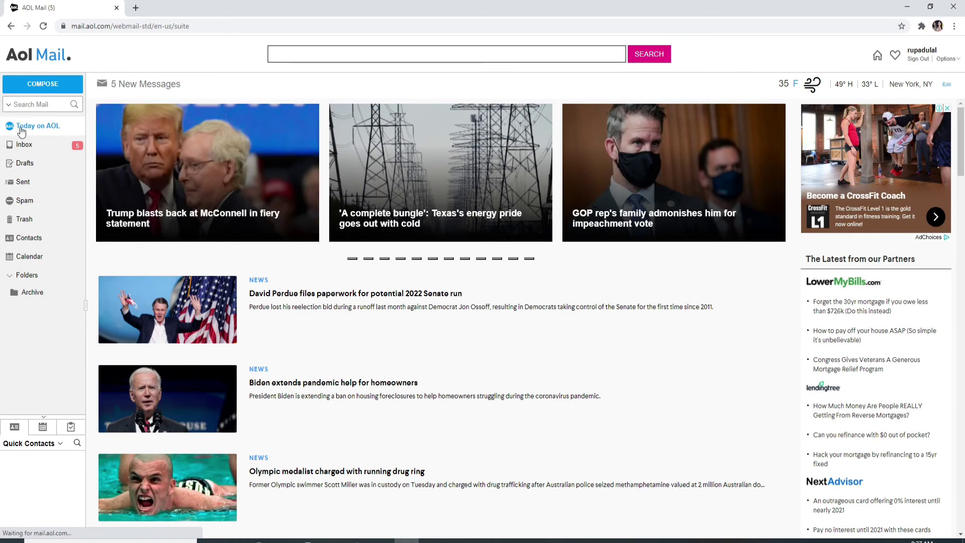
click(24, 145)
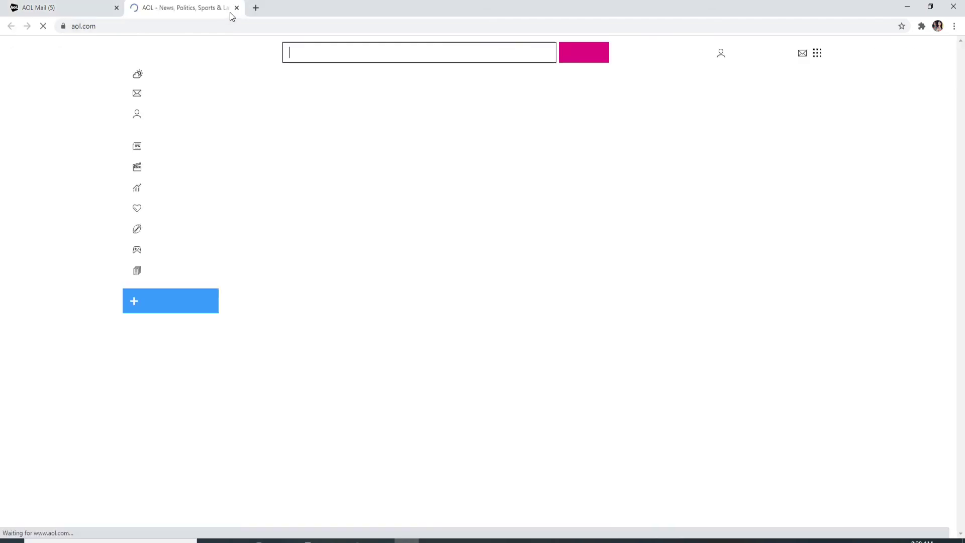
scroll(504, 346, down, 2)
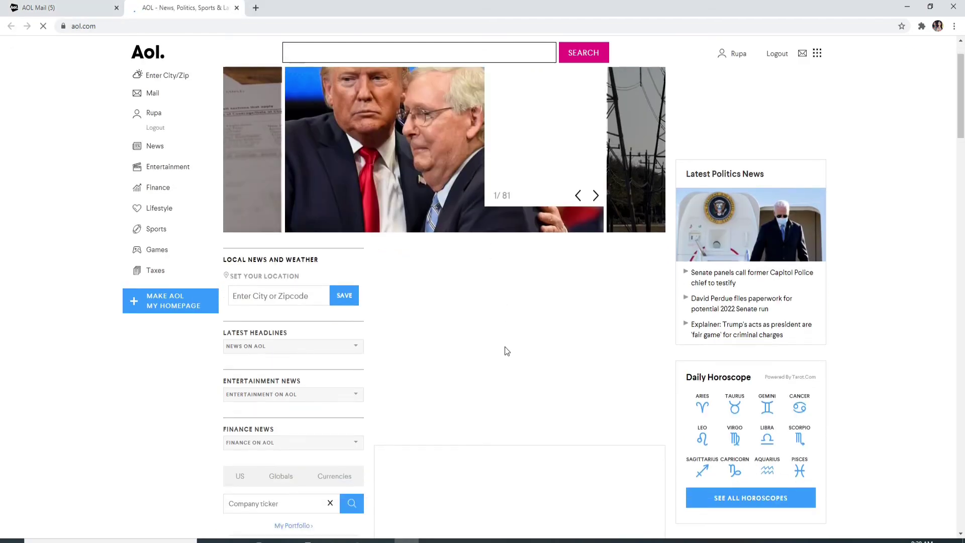
scroll(505, 351, up, 5)
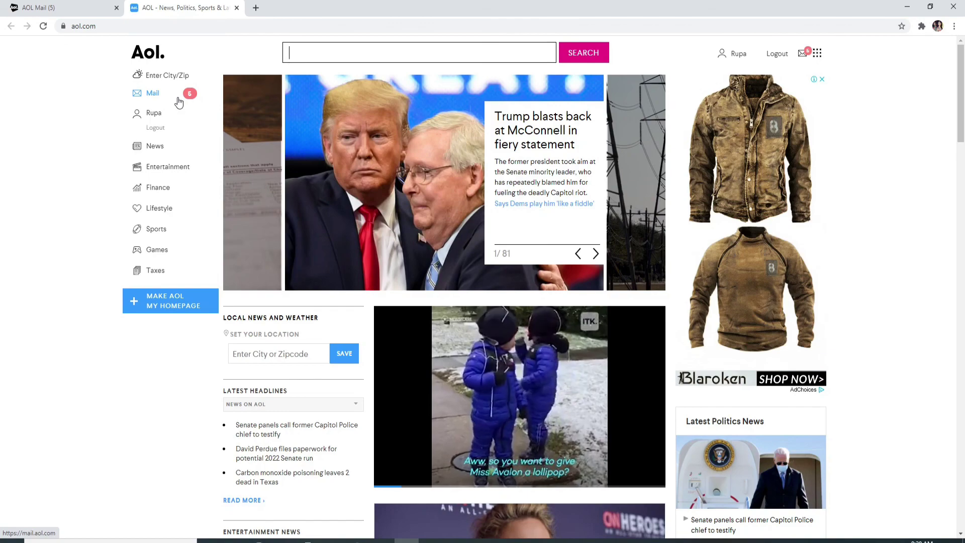
Minimize Chrome after the AOL homepage loads to show the desktop.
click(908, 8)
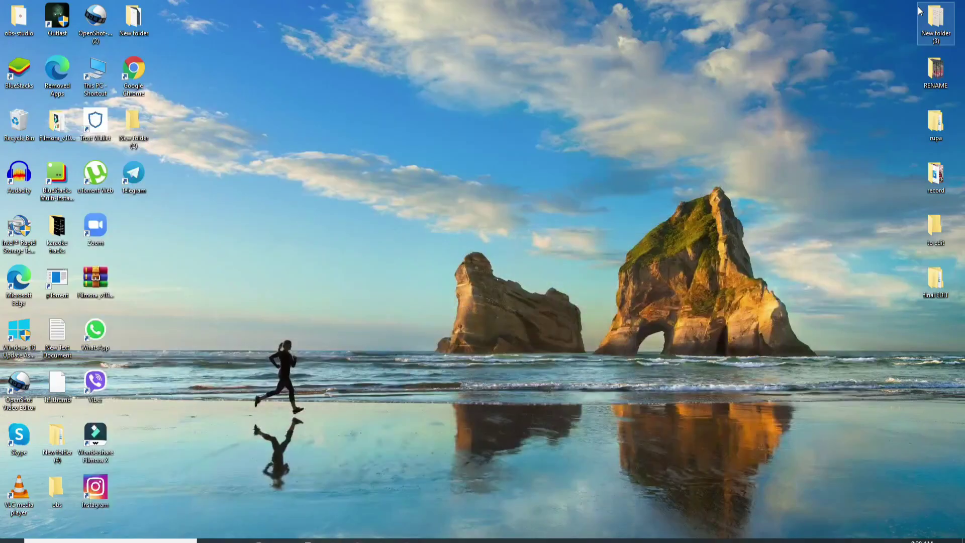